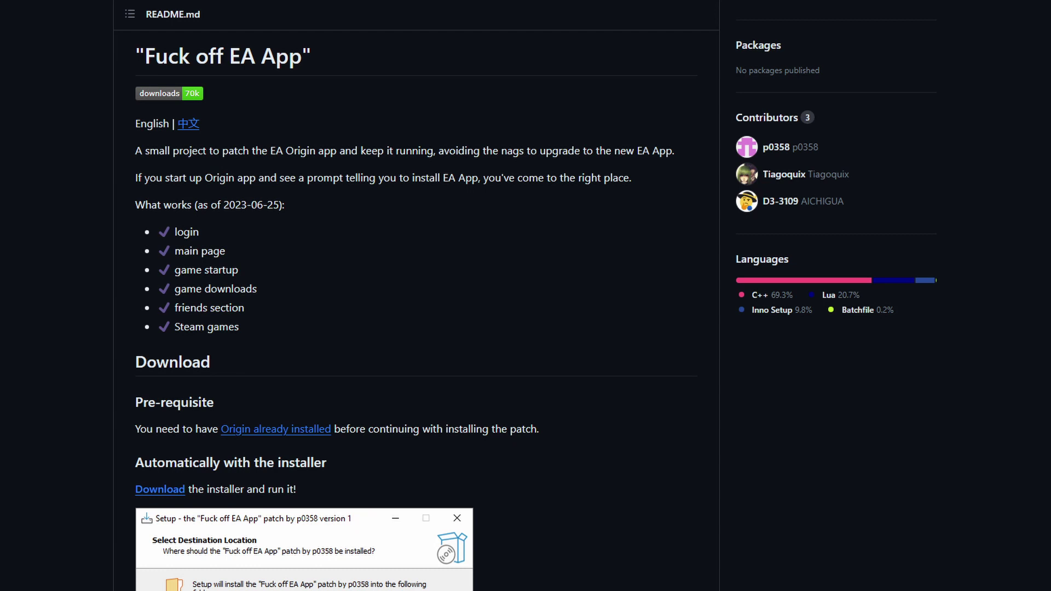
scroll(465, 285, "down", 3)
scroll(464, 285, "down", 3)
scroll(464, 285, "down", 3)
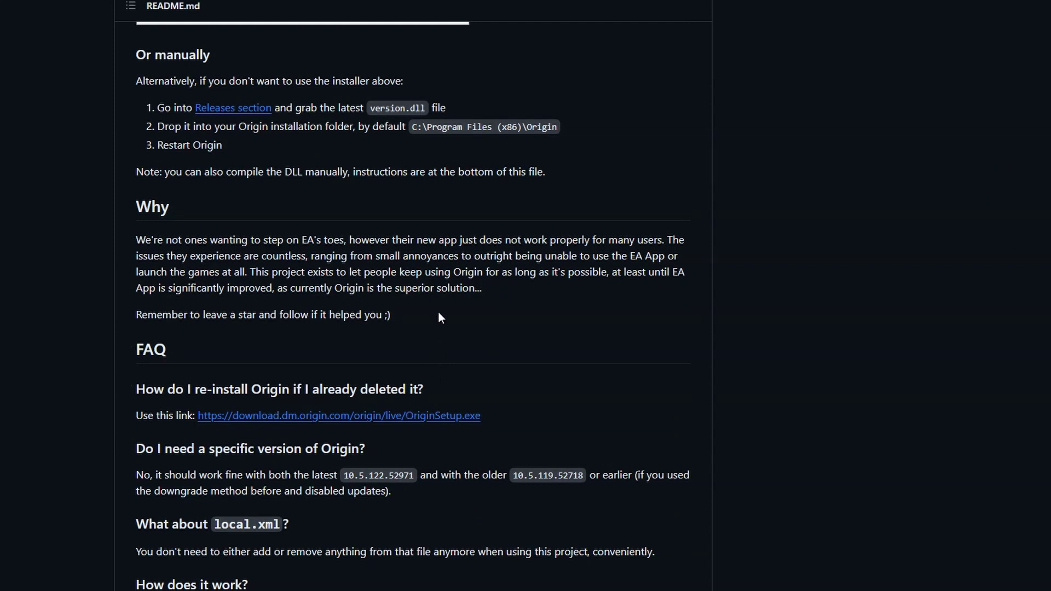
scroll(438, 316, "up", 3)
scroll(439, 316, "up", 2)
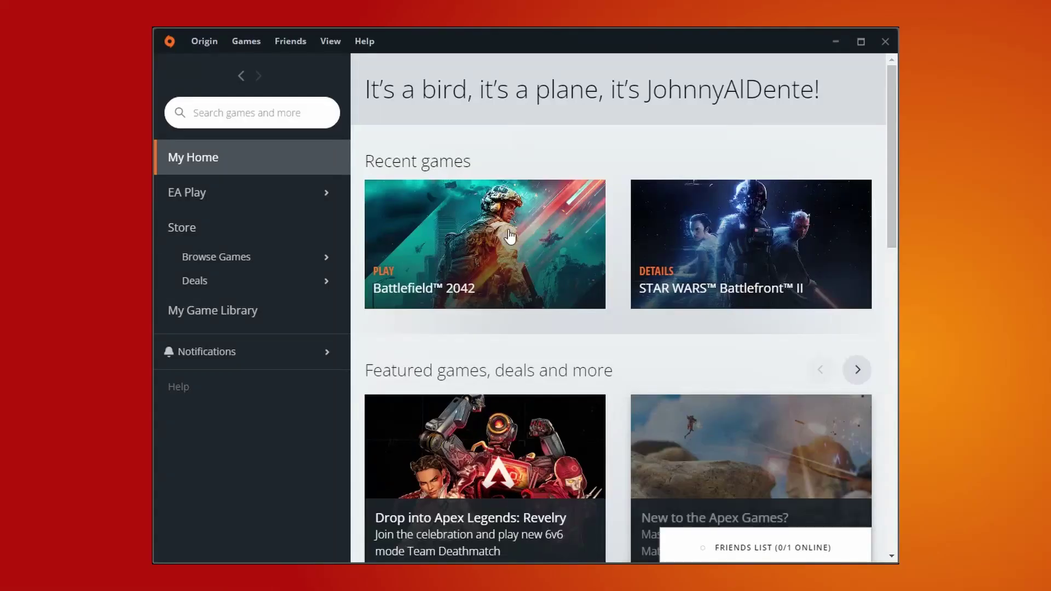
scroll(631, 187, "down", 2)
scroll(631, 187, "down", 1)
scroll(632, 188, "down", 1)
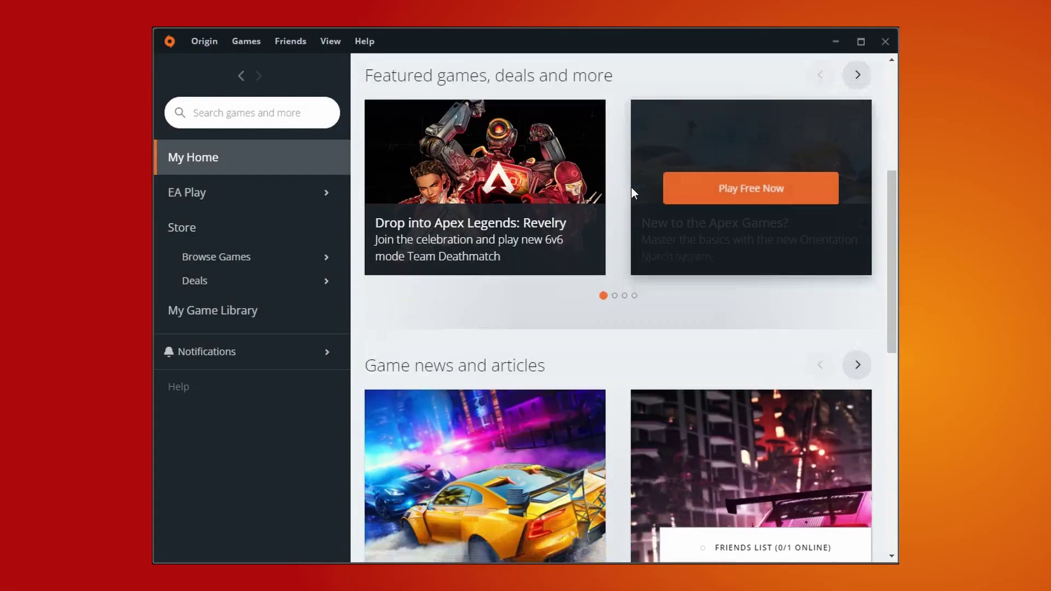
scroll(623, 242, "down", 2)
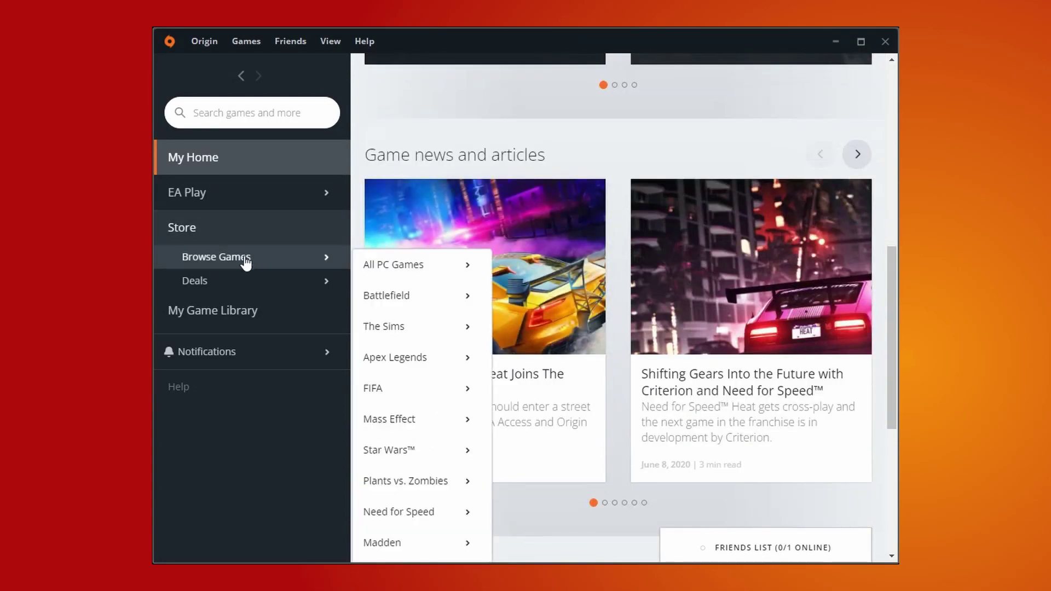